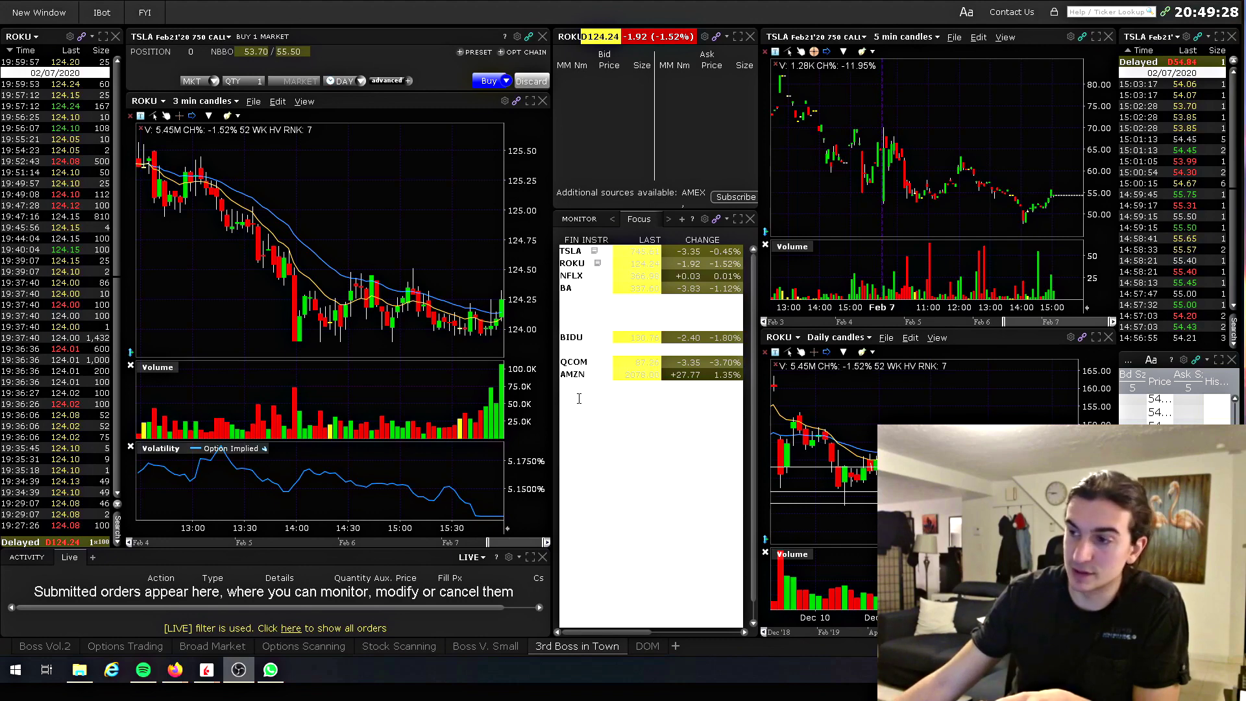
Step: Check the link-group choices in the market monitor's dropdown
click(716, 222)
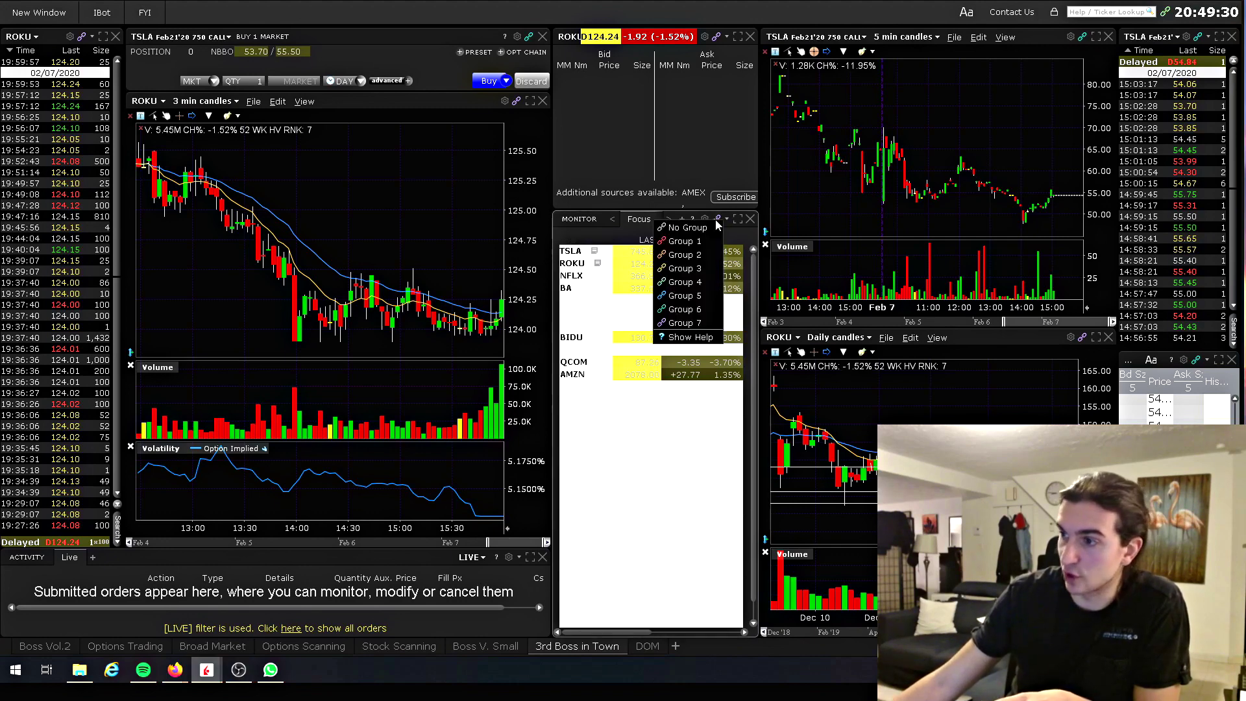
click(689, 318)
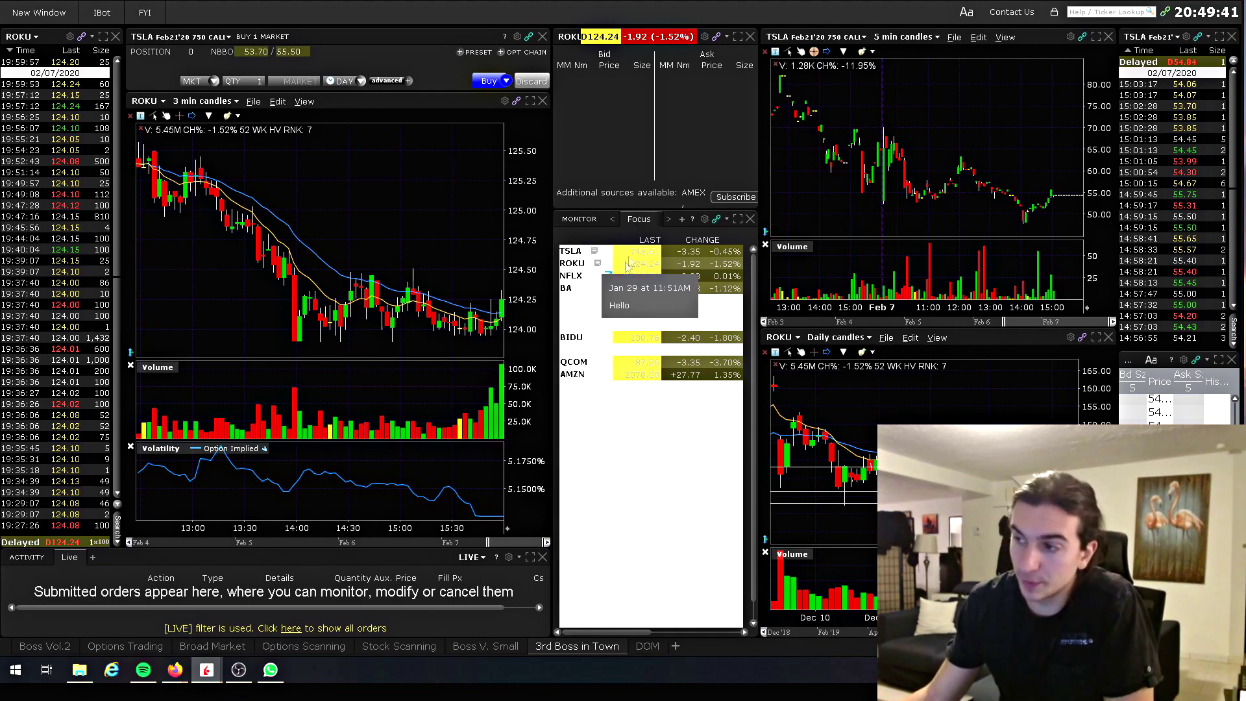
click(727, 220)
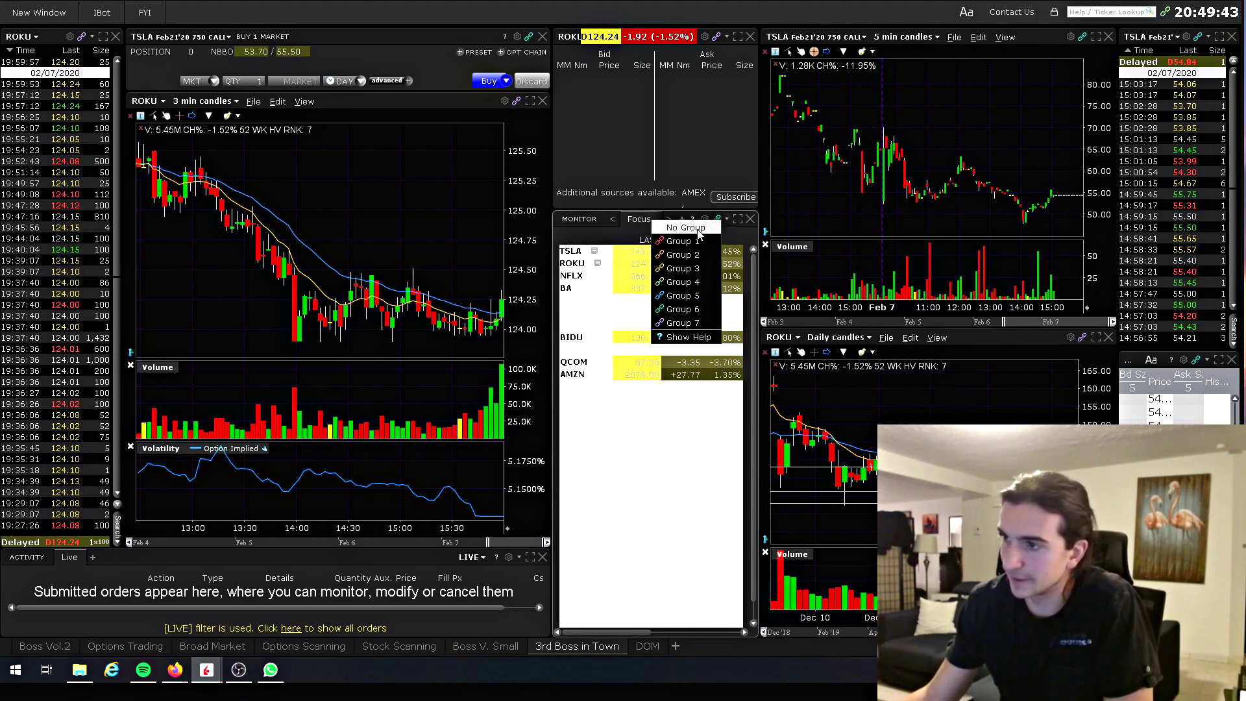
Step: Nudge the TSLA option chain window right, minimize it, and bring up the Boss Vol.2 workspace
mouse_move(214, 665)
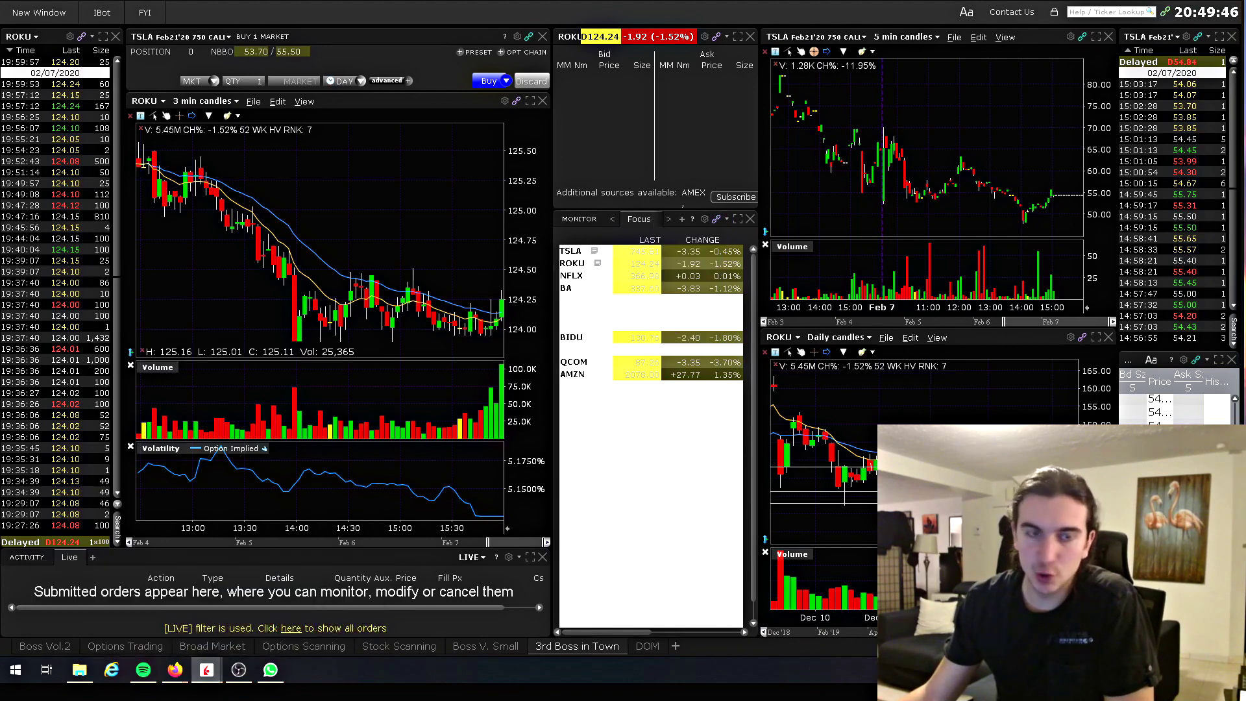
drag(430, 169, 448, 168)
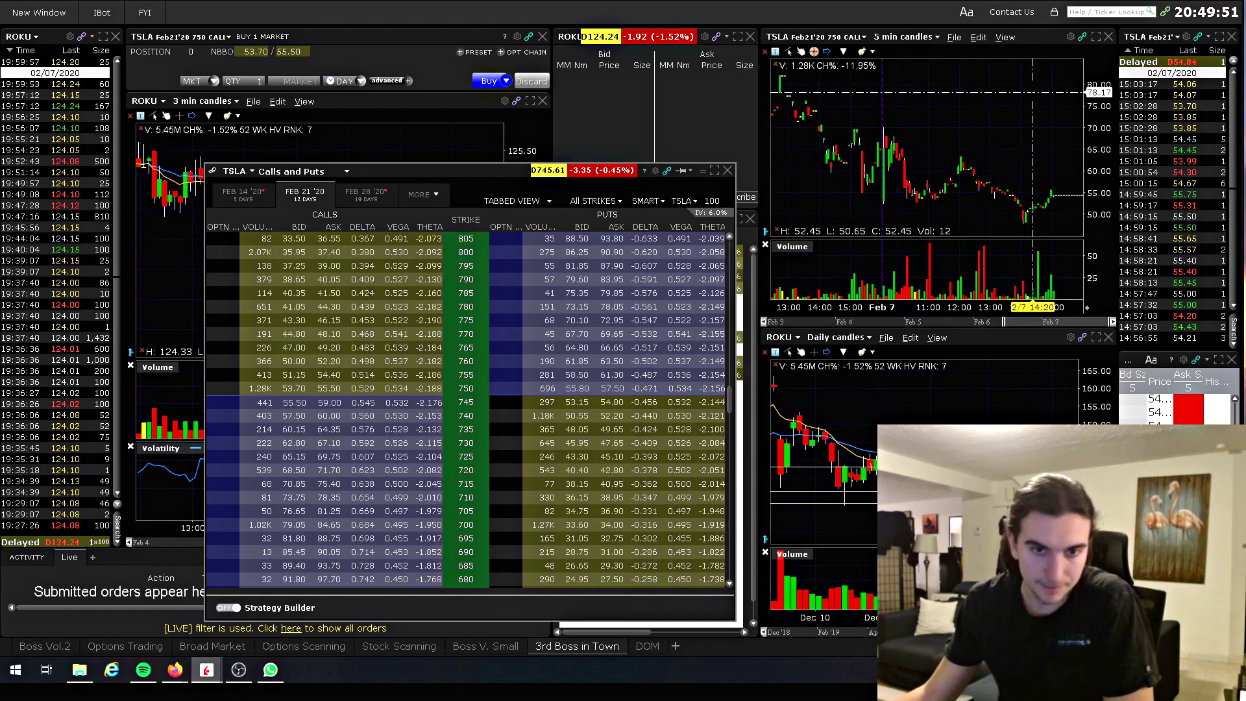
click(703, 171)
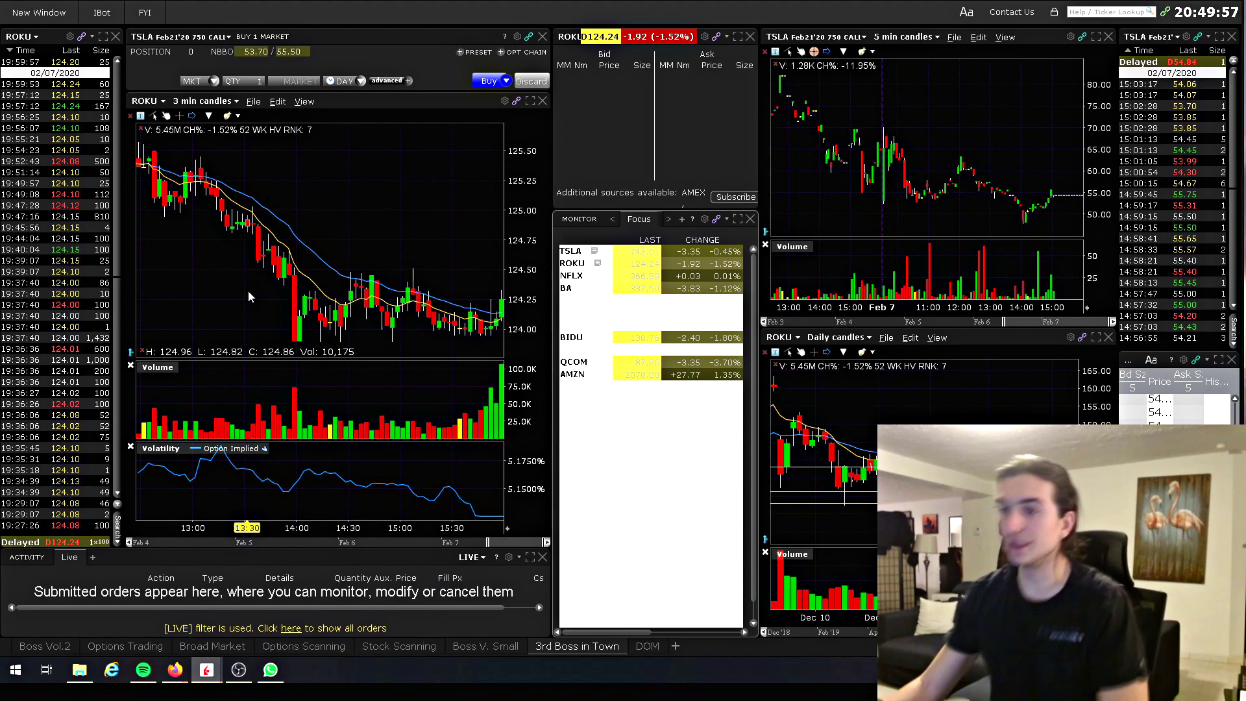
click(52, 649)
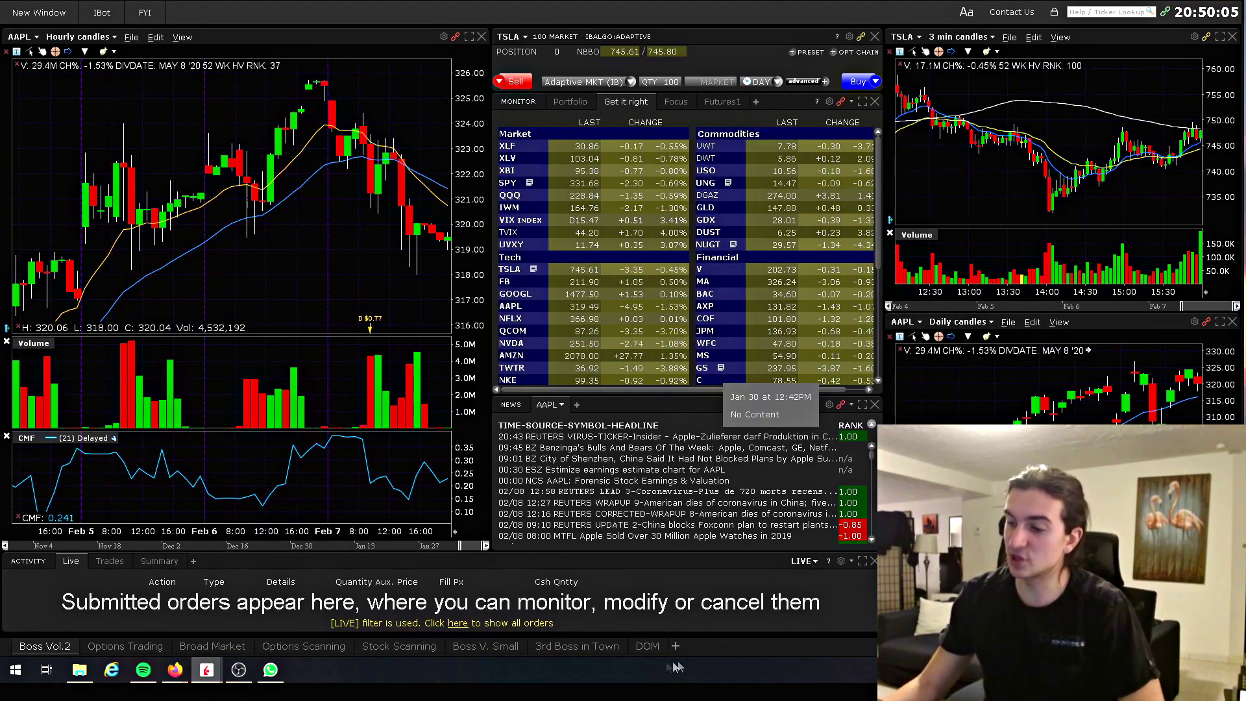
Step: Look at the DOM workspace, then go back to the 3rd Boss in Town layout
click(646, 646)
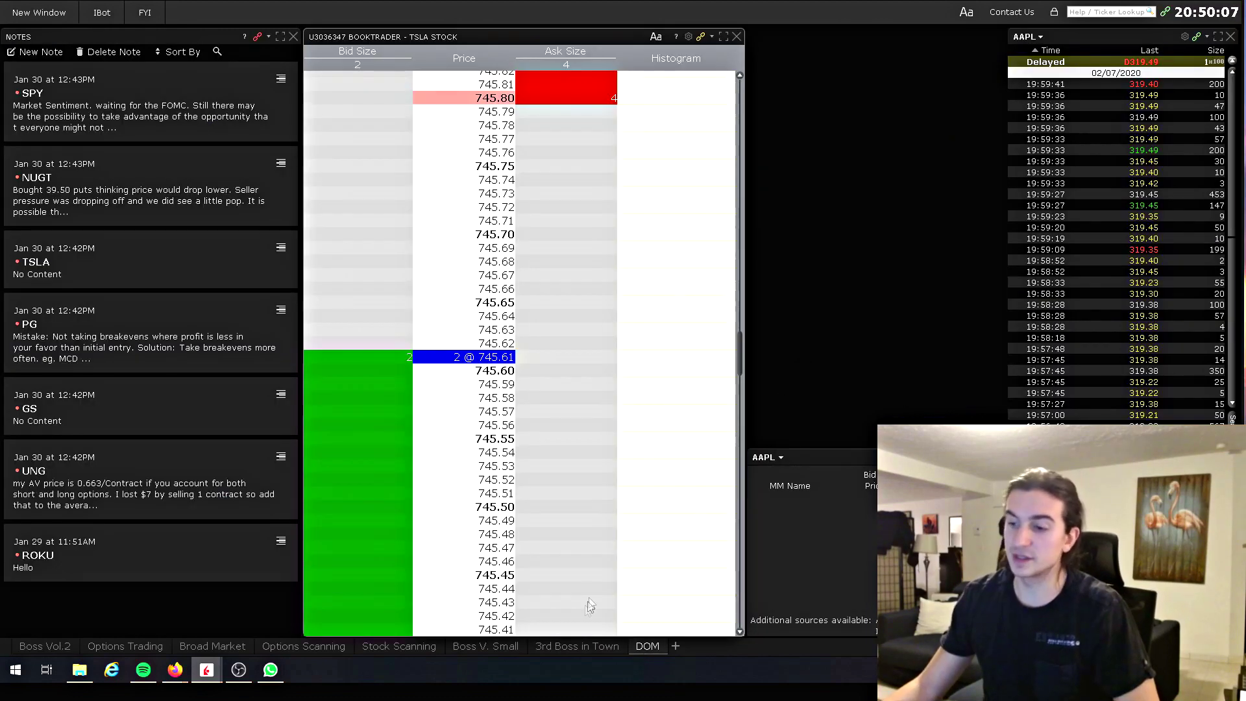
click(575, 647)
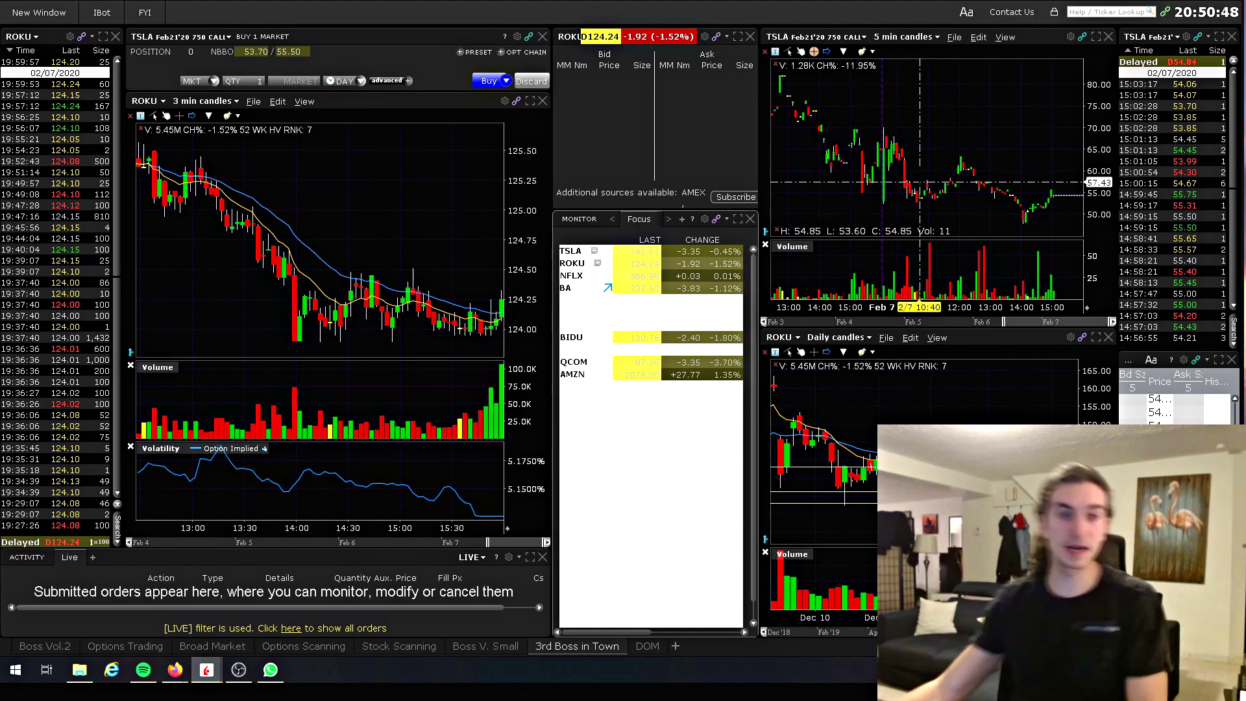
scroll(919, 182, up, 3)
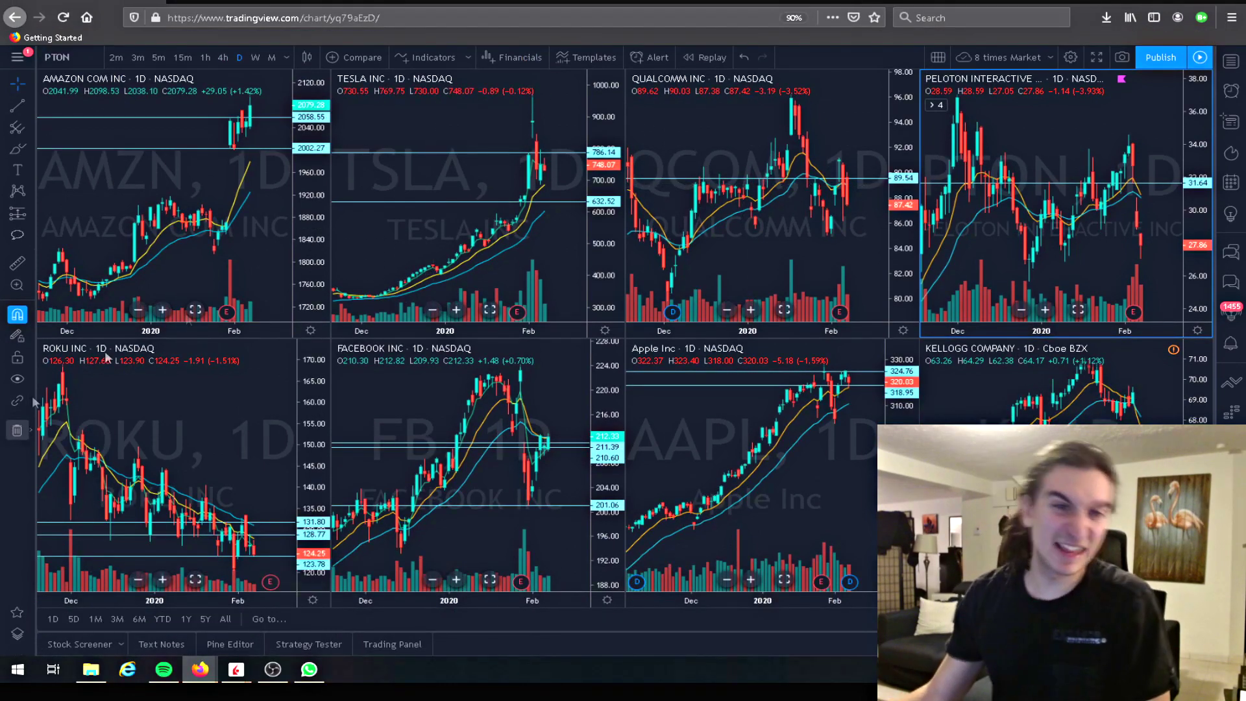
Step: Load ROKU into the empty bottom-left panel of the TWS eight-chart window, then return to Firefox
mouse_move(236, 669)
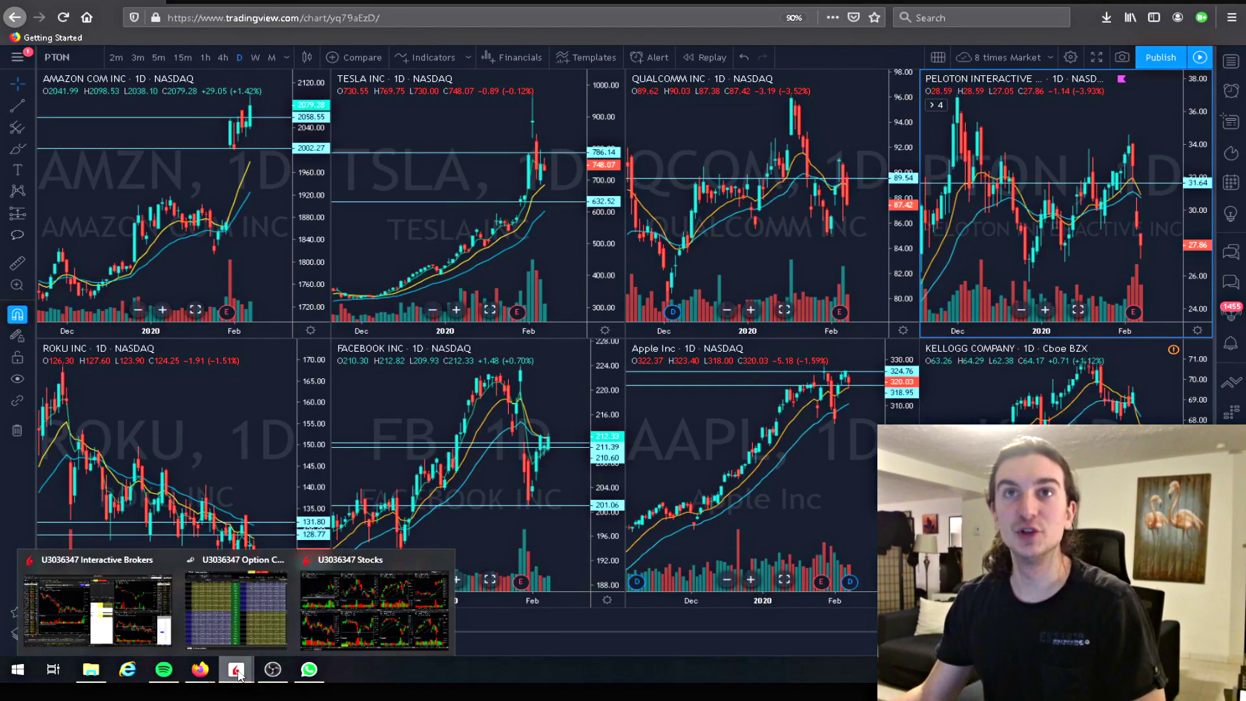
click(323, 633)
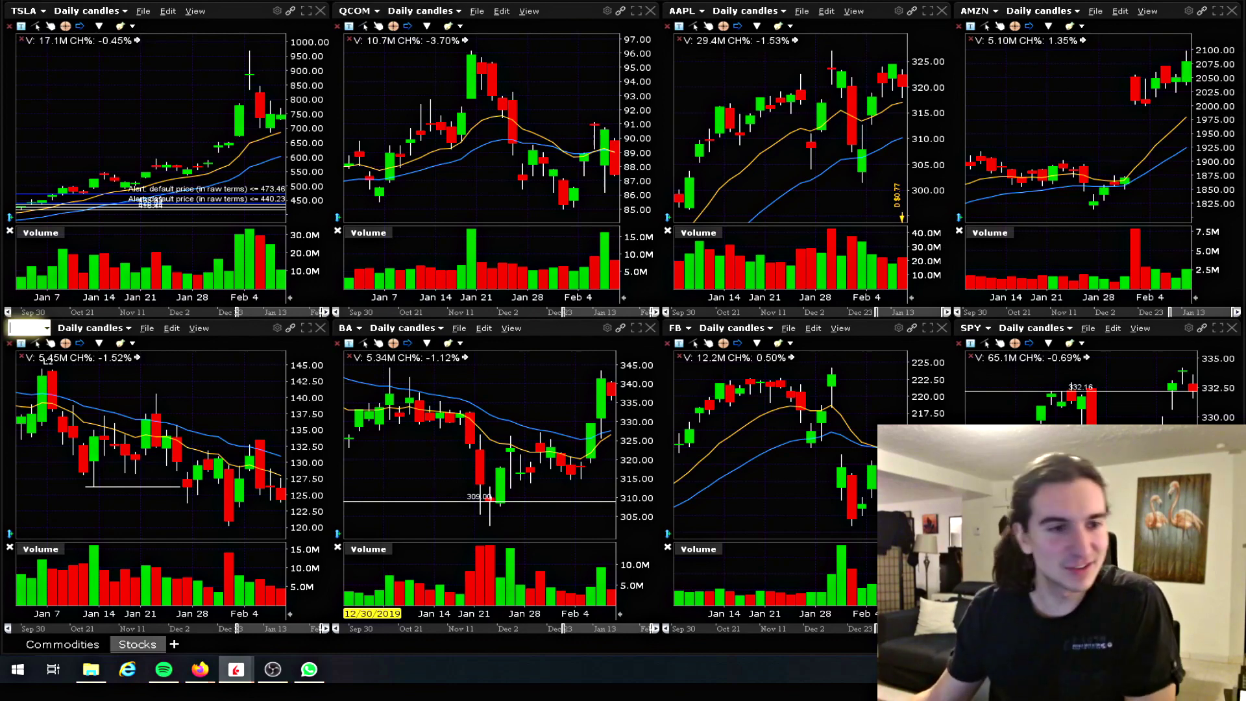
text(ROKU)
key(Return)
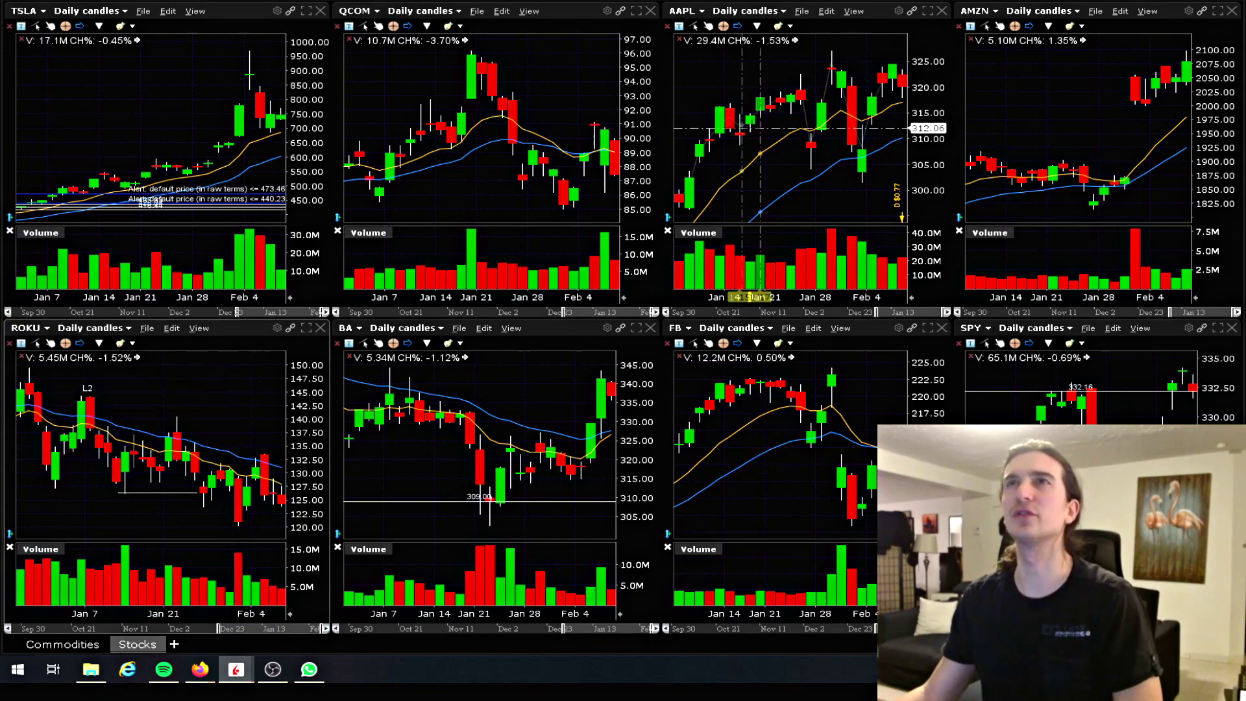
click(199, 669)
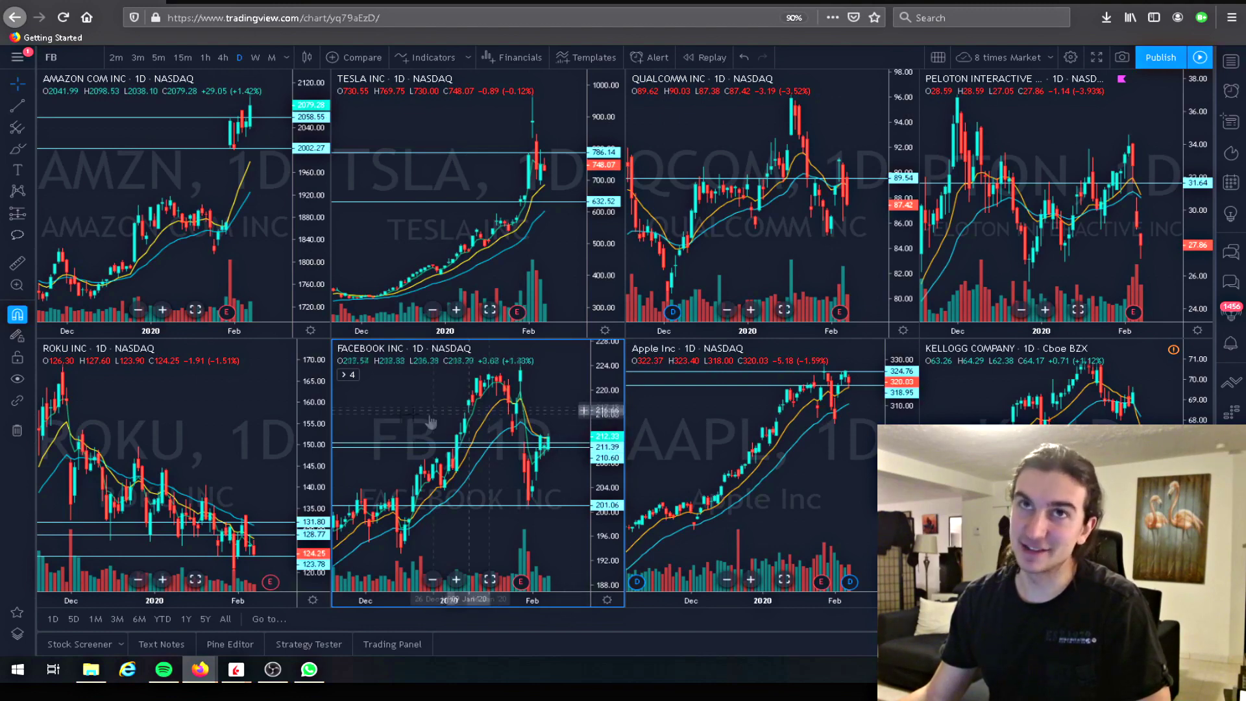
Step: Make the ROKU pane active and briefly enlarge it before restoring the eight-chart grid
click(186, 455)
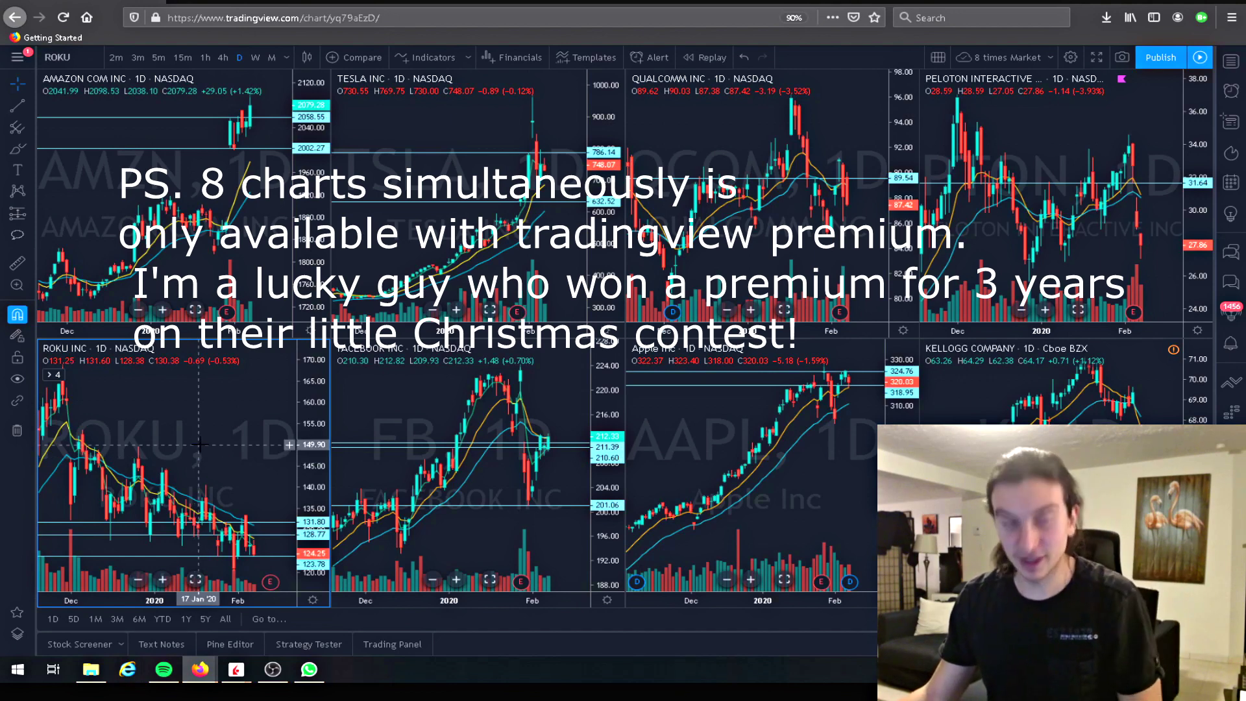
key(alt+Return)
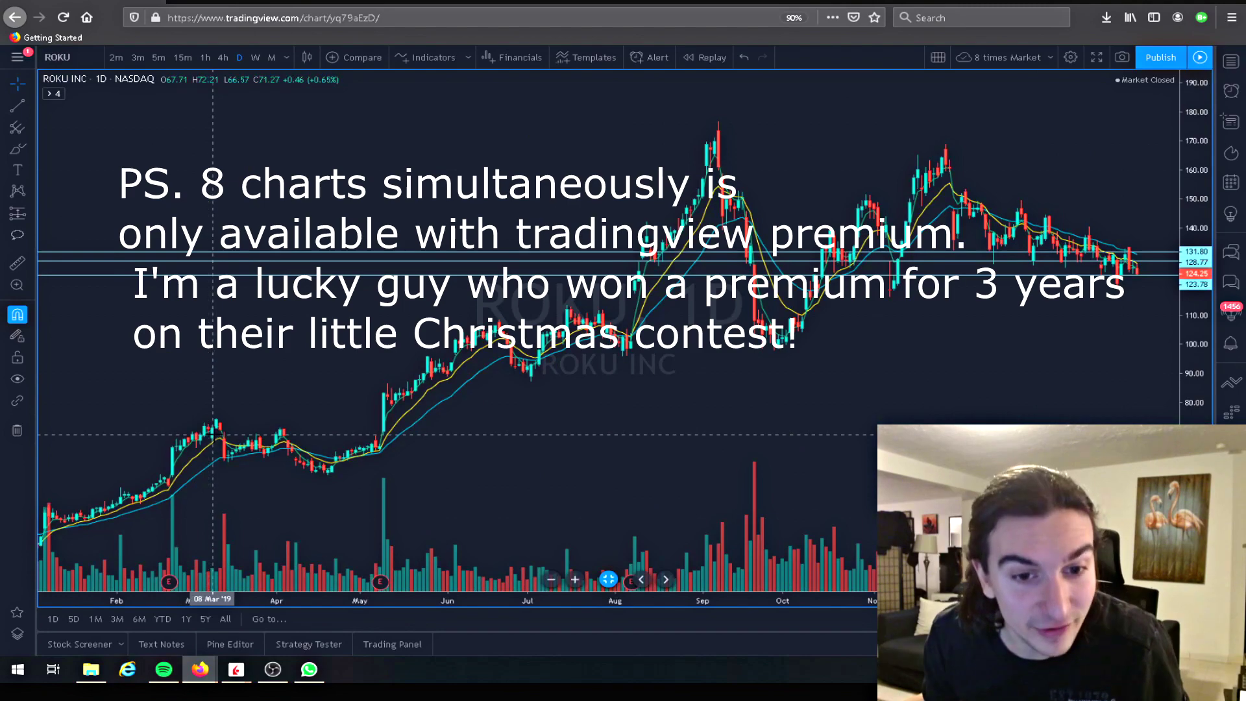
key(alt+Return)
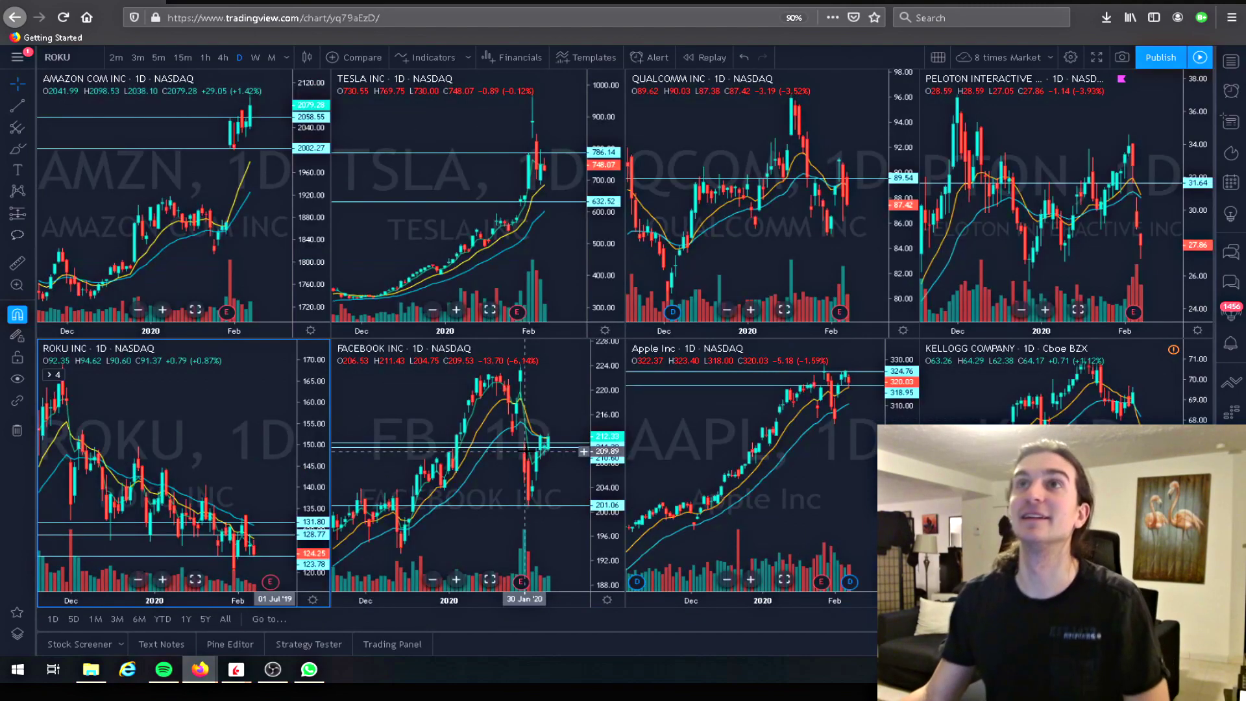
Step: Set the layout's interval to 2-minute candles, then check the Apple and Kellogg panes
click(155, 56)
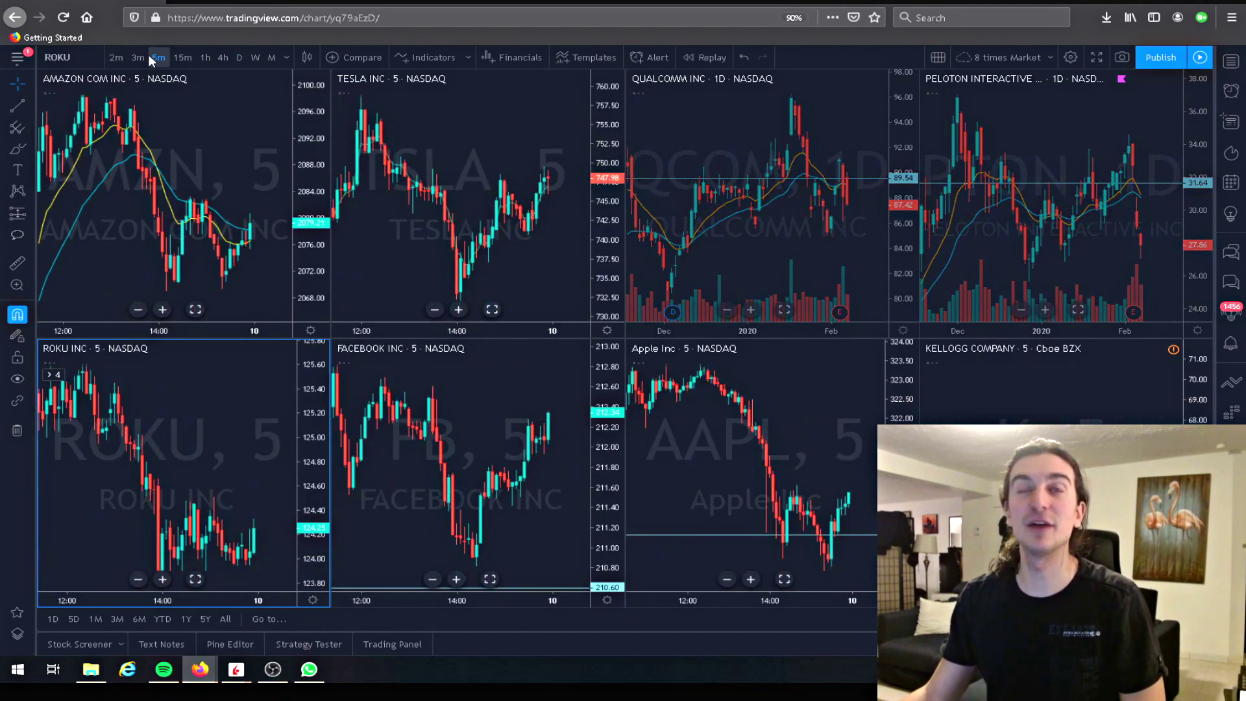
click(114, 57)
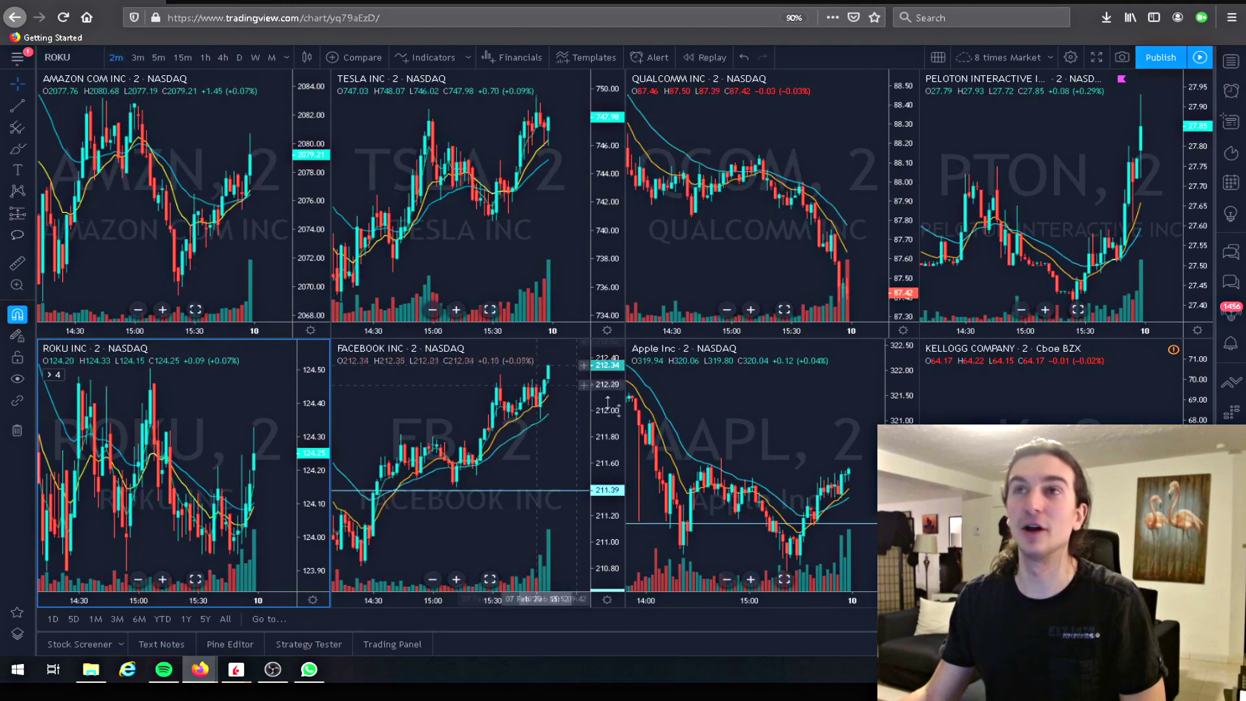
click(821, 402)
scroll(820, 402, up, 3)
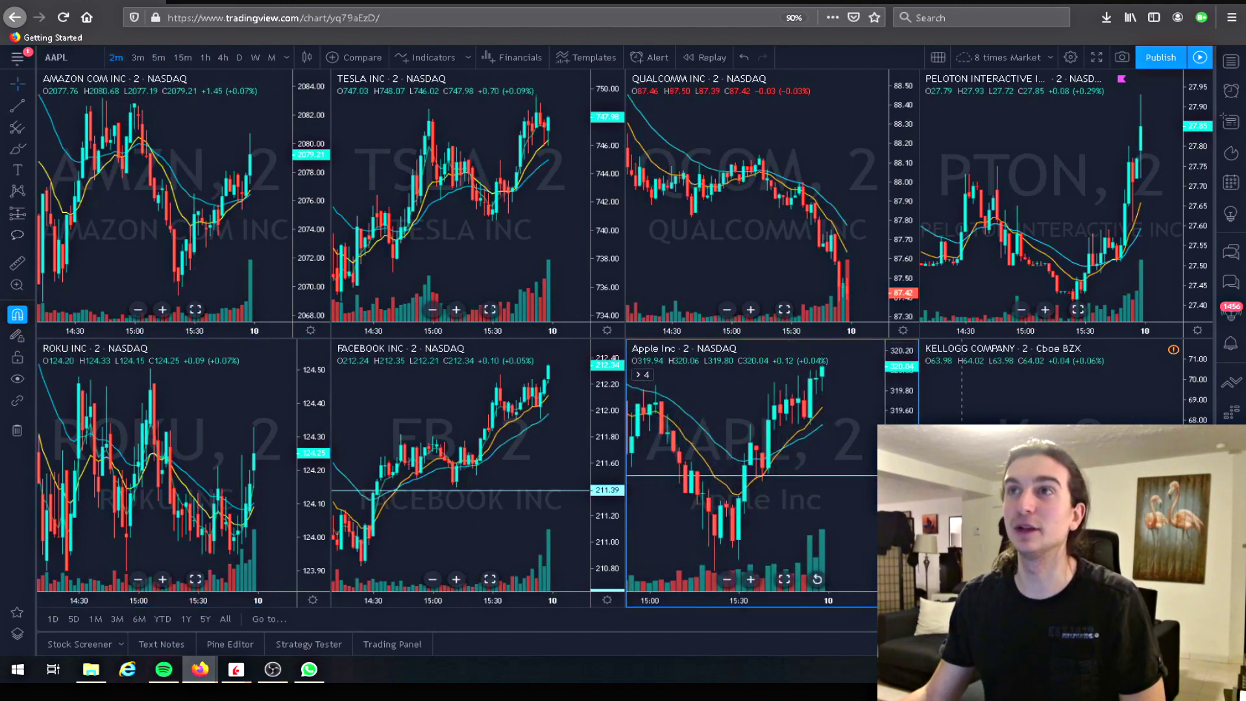
click(952, 409)
scroll(827, 418, down, 3)
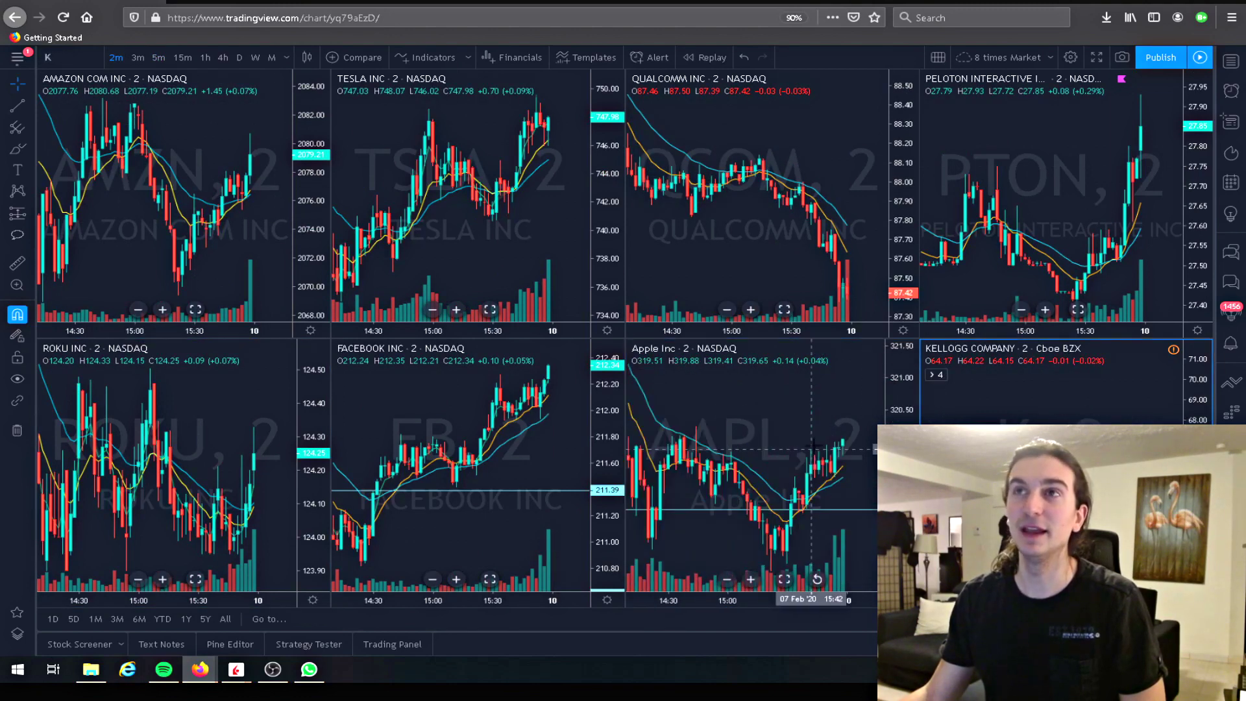
double_click(827, 418)
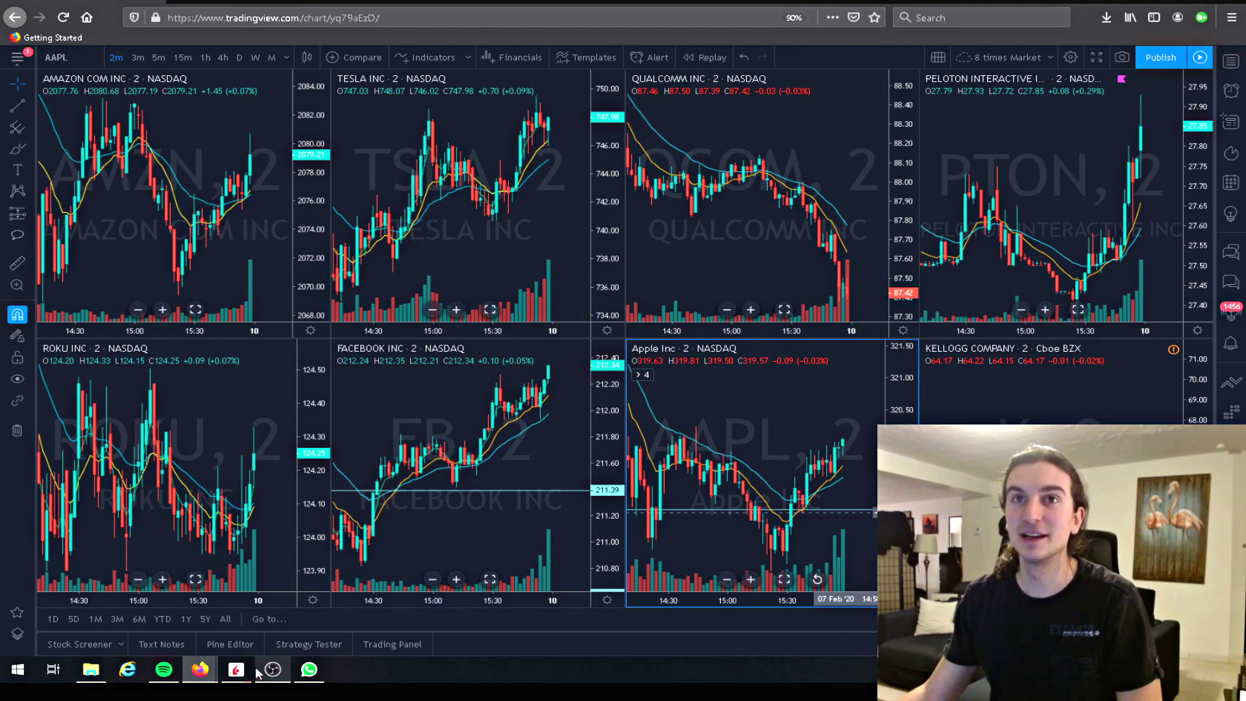
Step: Bring the TWS eight-chart window forward and maximize, then restore, the ROKU chart
mouse_move(236, 669)
click(327, 606)
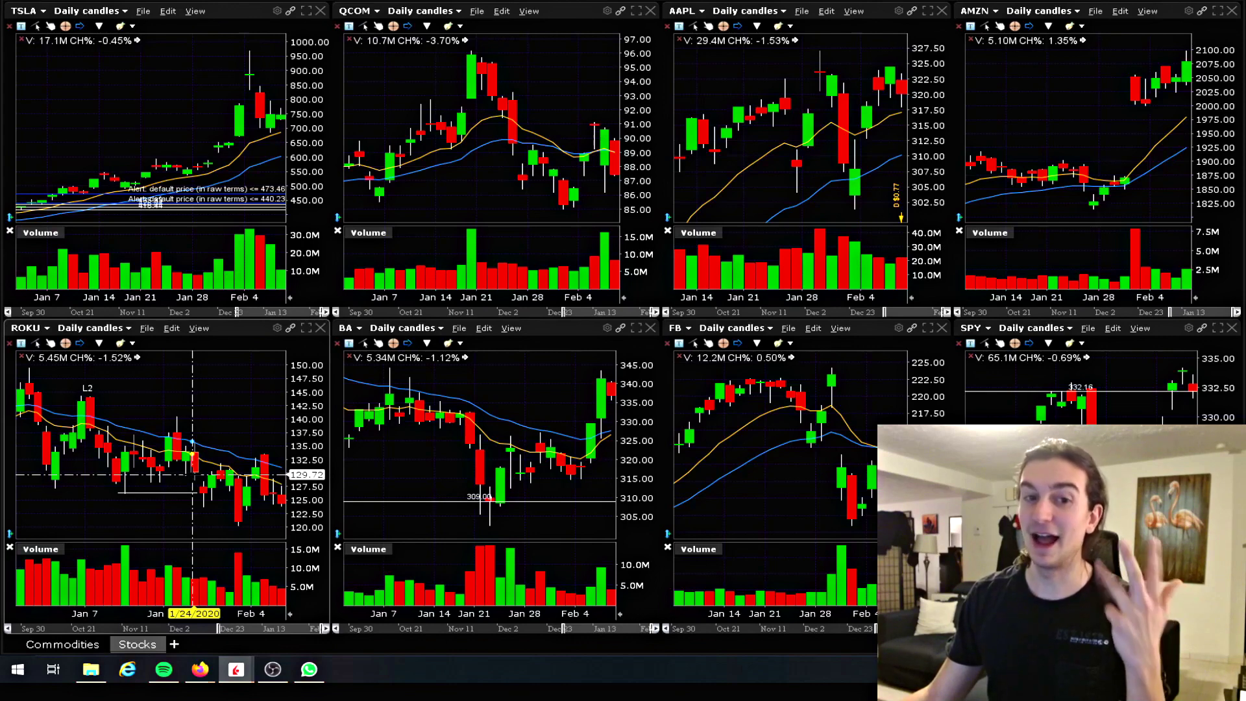
double_click(232, 329)
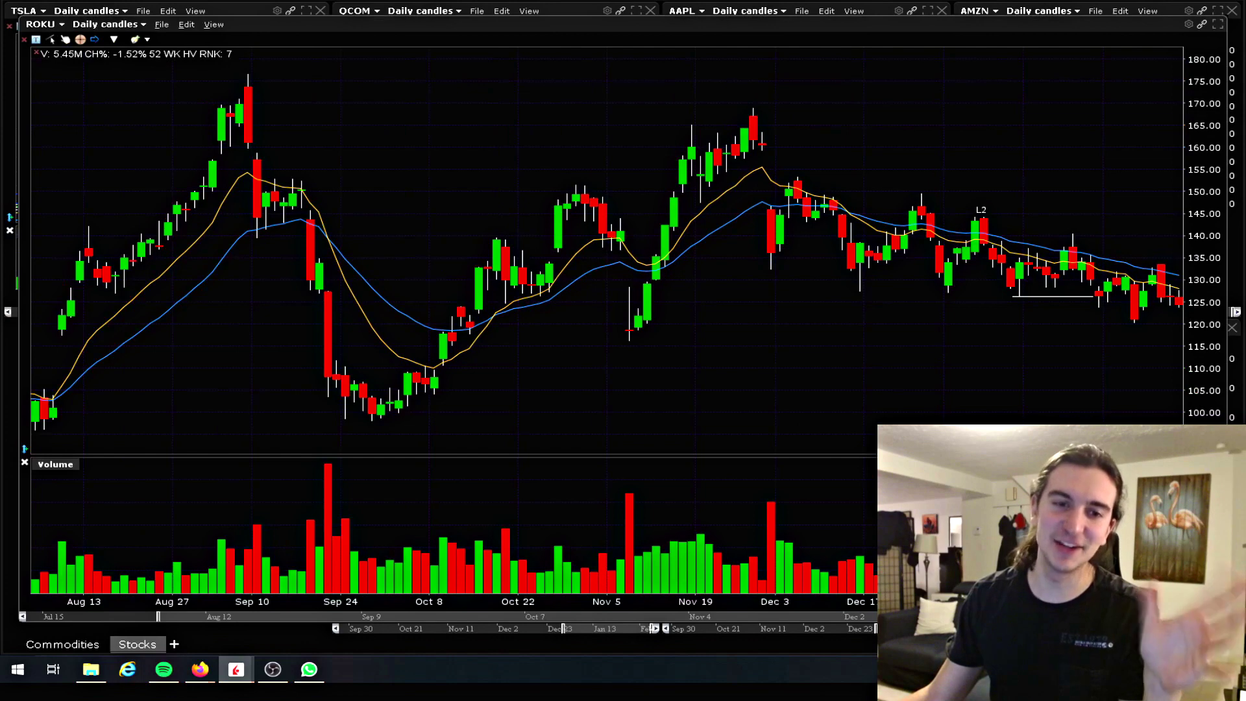
double_click(559, 24)
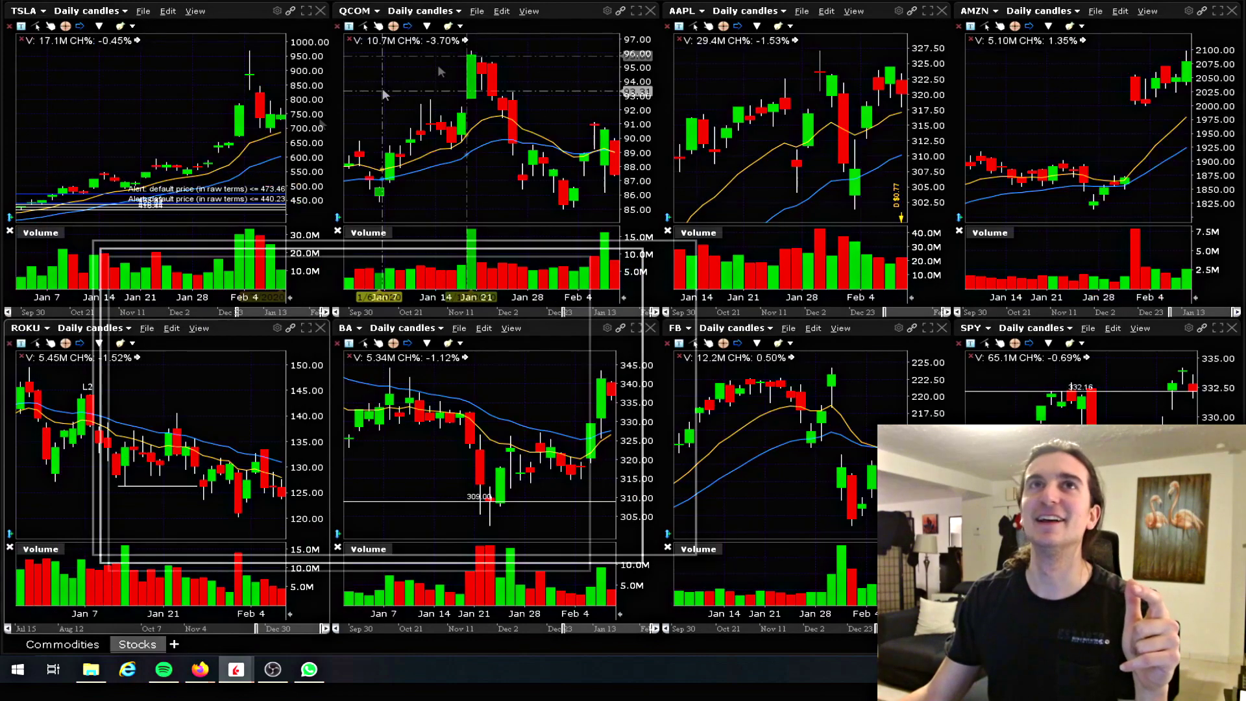
Step: Change the ROKU chart's candle size from Daily to 2 min and preview it full size
click(108, 328)
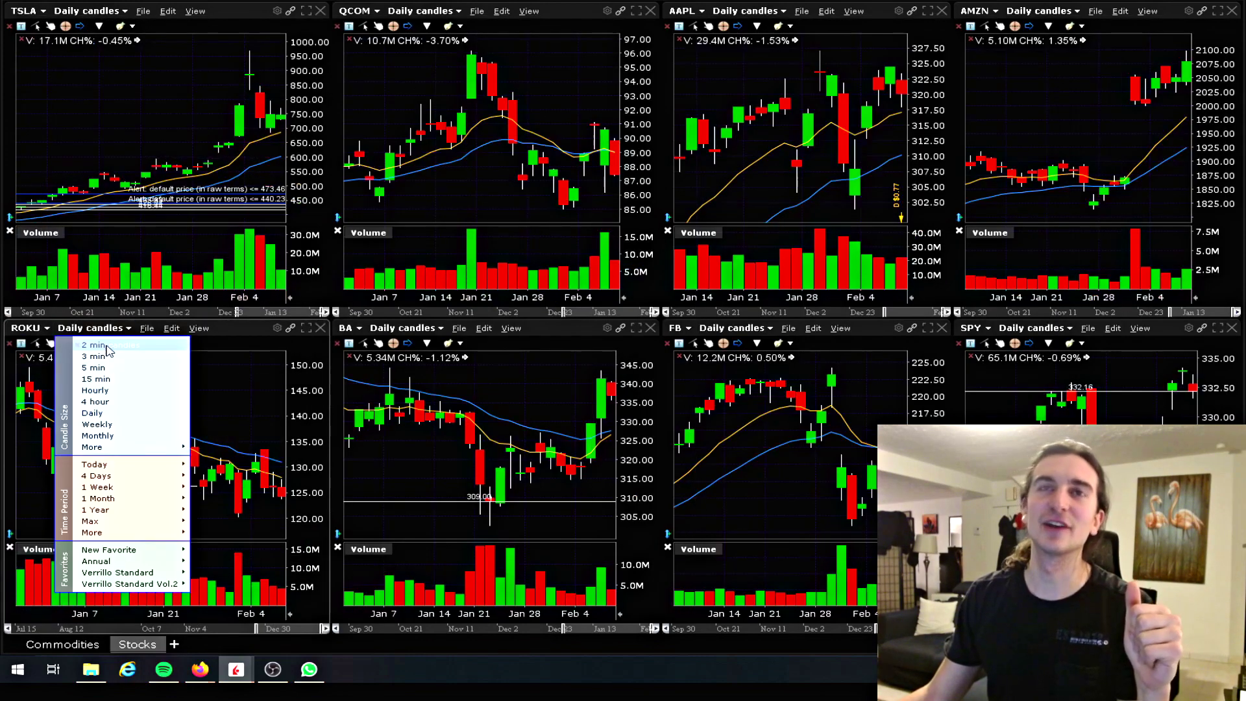
click(107, 345)
double_click(252, 330)
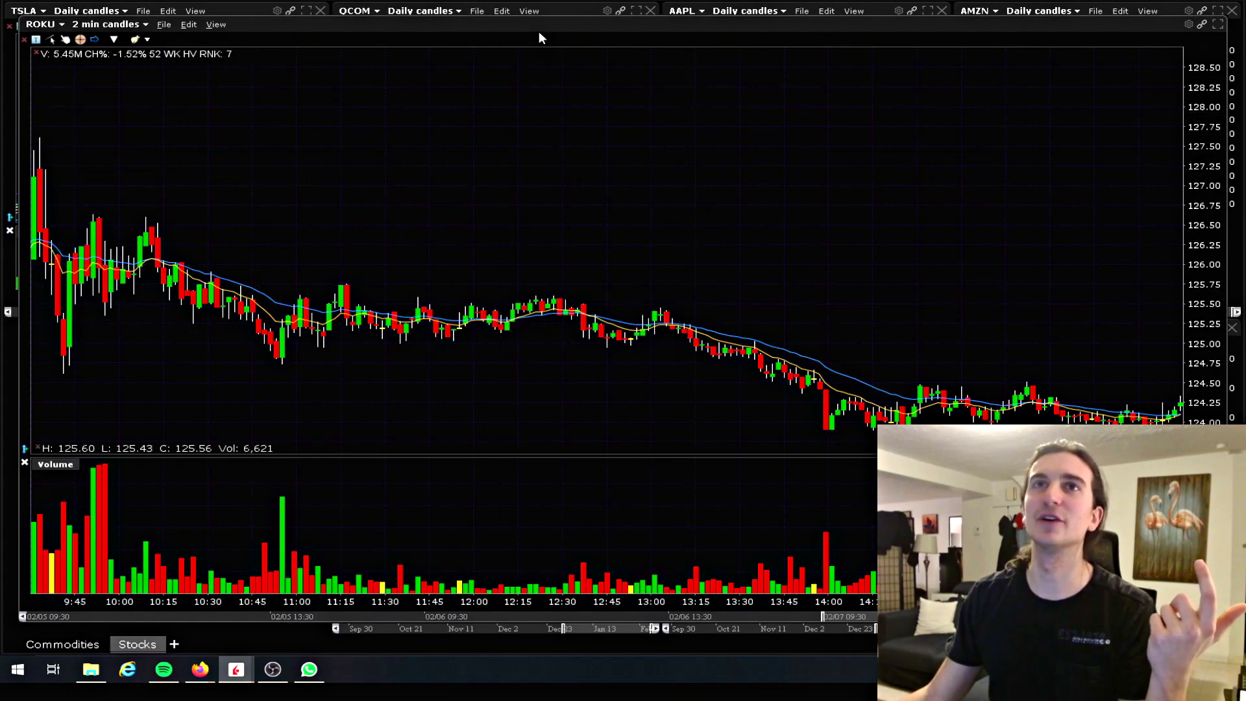
double_click(539, 31)
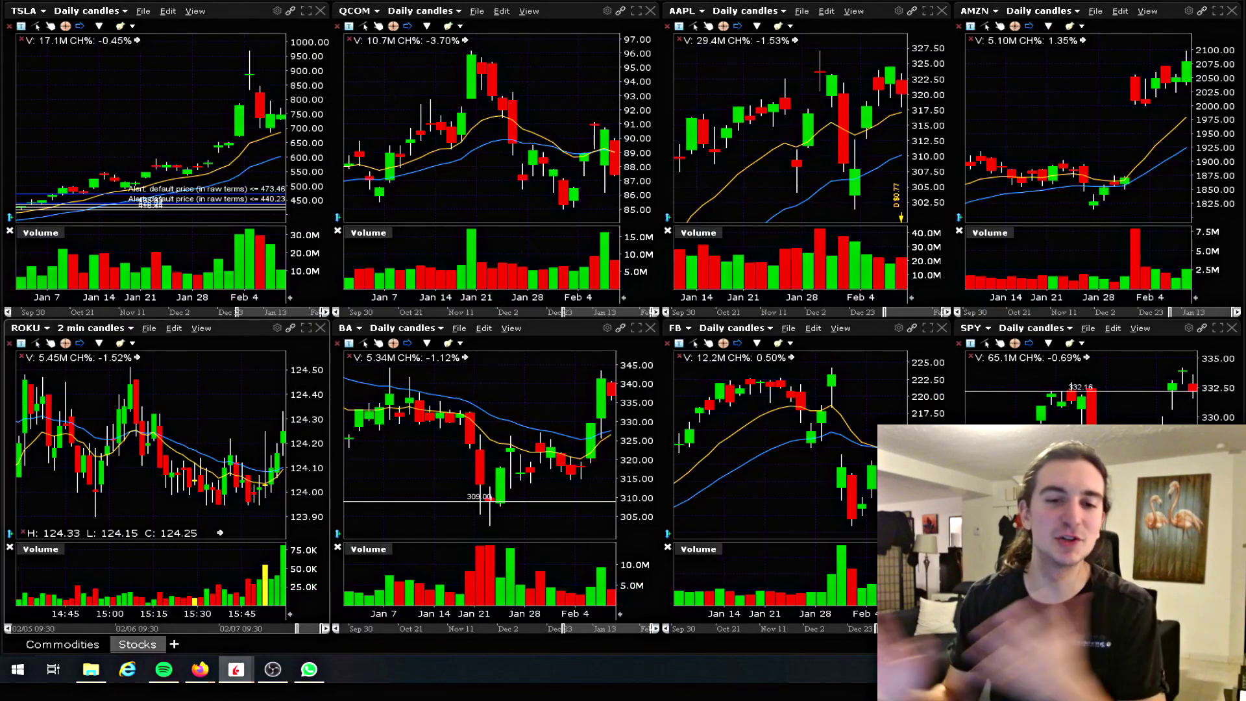